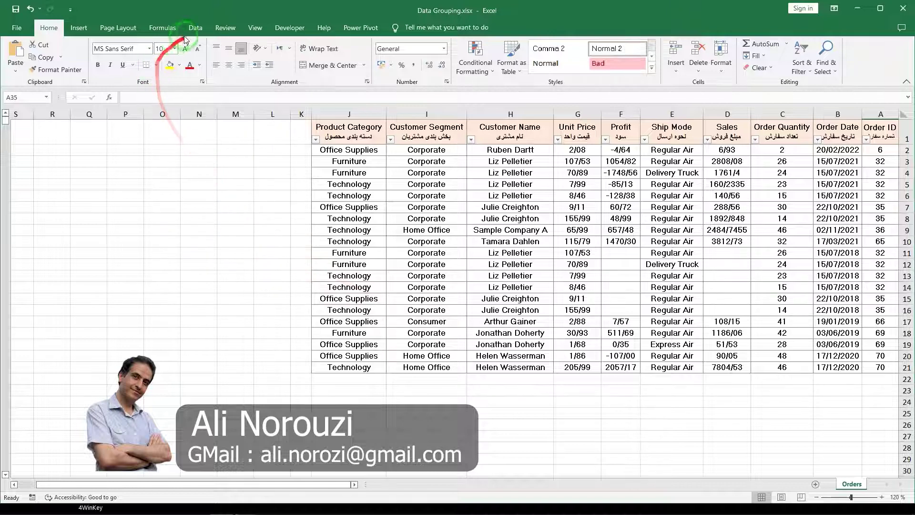
Step: Sort the orders table by Product Category from A to Z
click(195, 29)
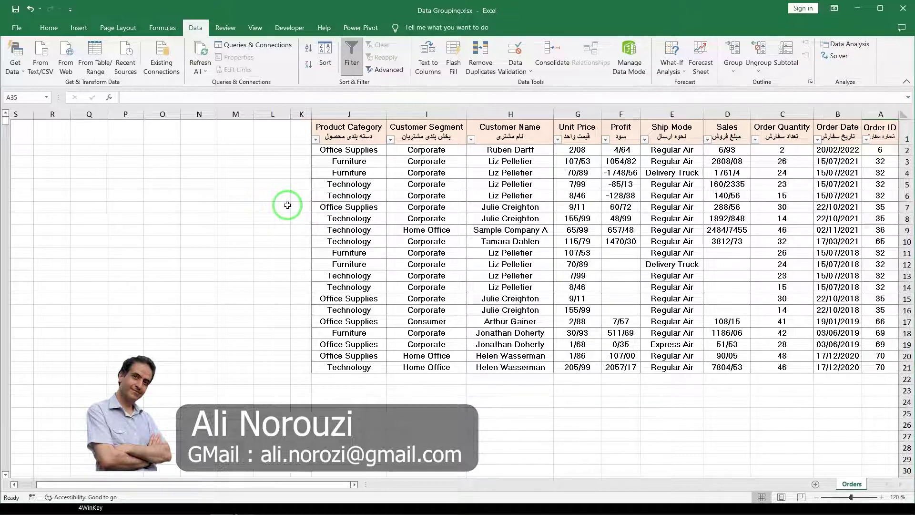
click(321, 149)
click(317, 139)
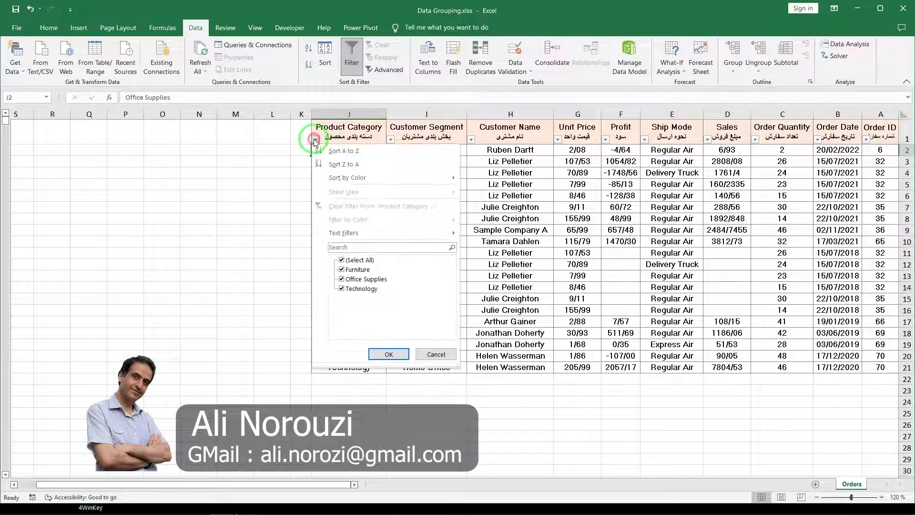
click(340, 151)
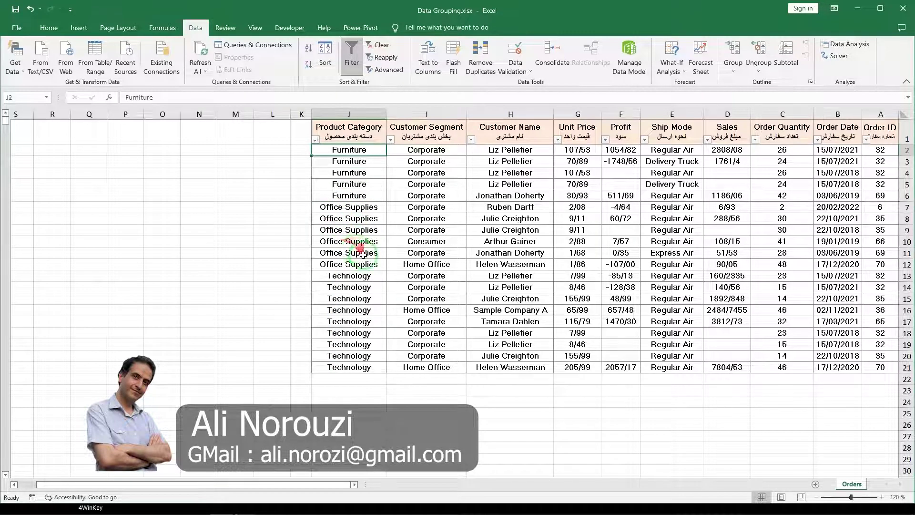
Step: Group the Furniture rows, rows 2 to 6
click(907, 151)
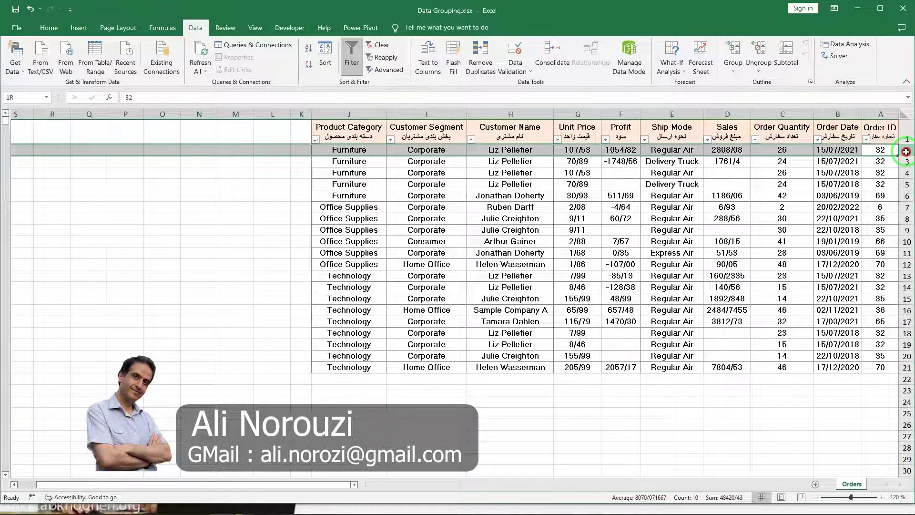
drag(906, 153, 905, 195)
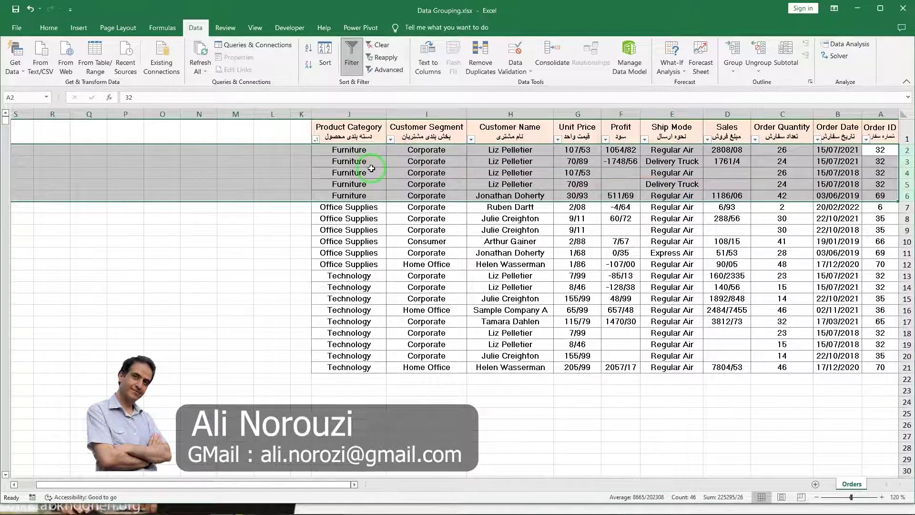
click(734, 52)
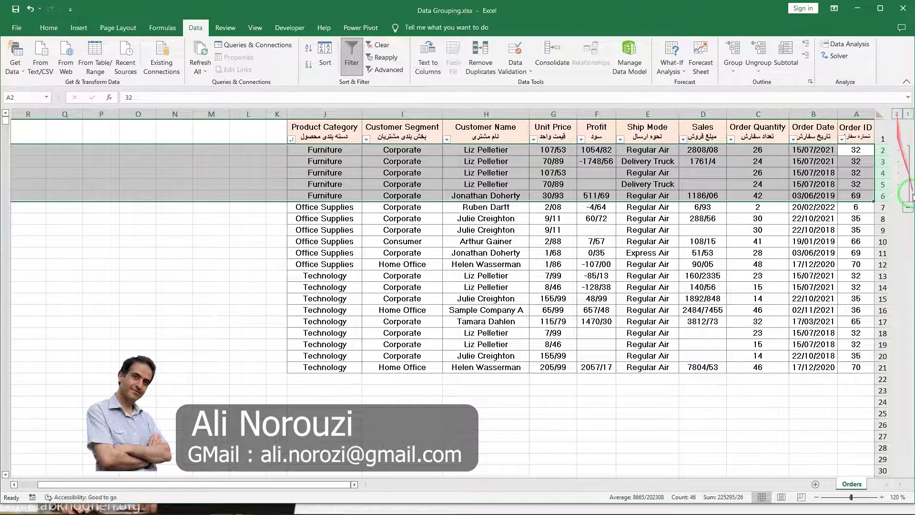
Step: Collapse and expand the row group, repeat this with outline levels 1 and 2, and undo the grouping
click(908, 207)
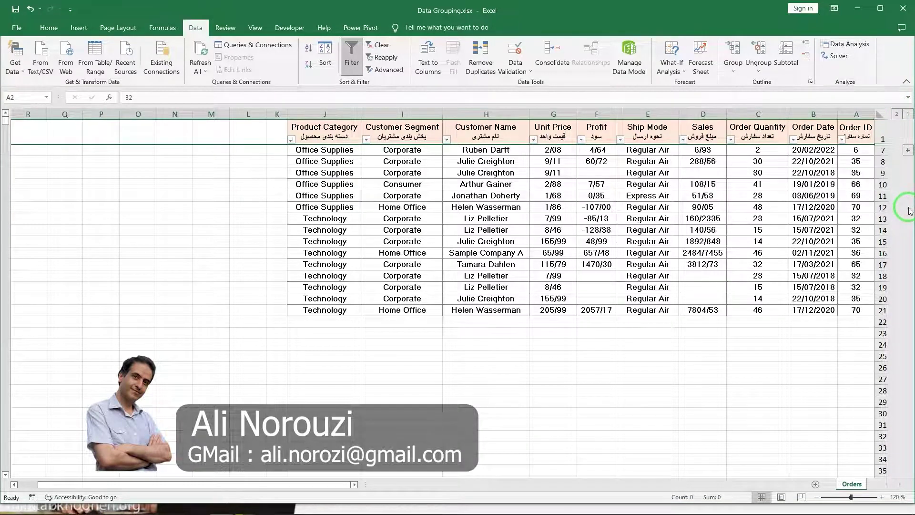
click(907, 151)
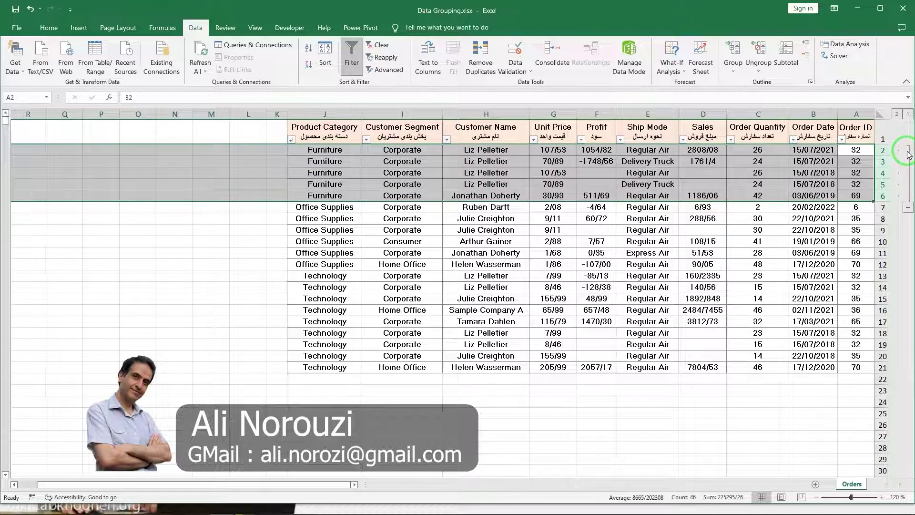
click(907, 115)
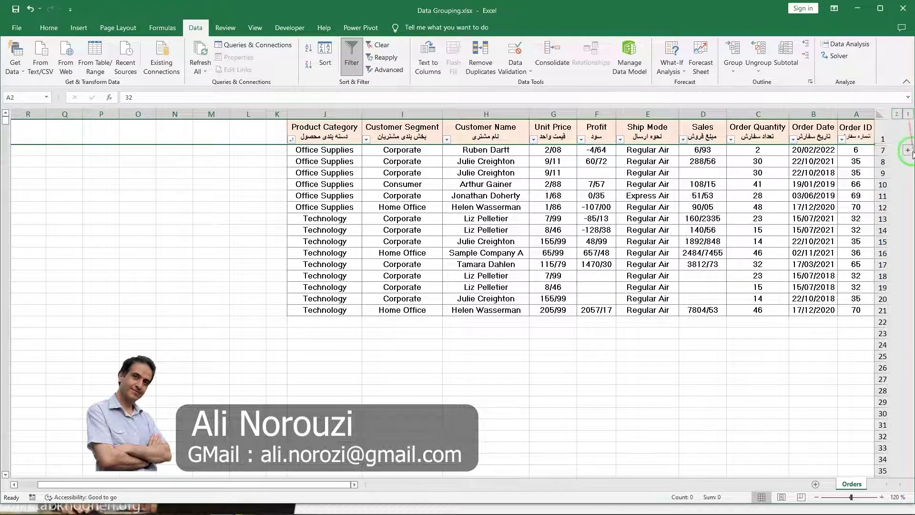
click(898, 115)
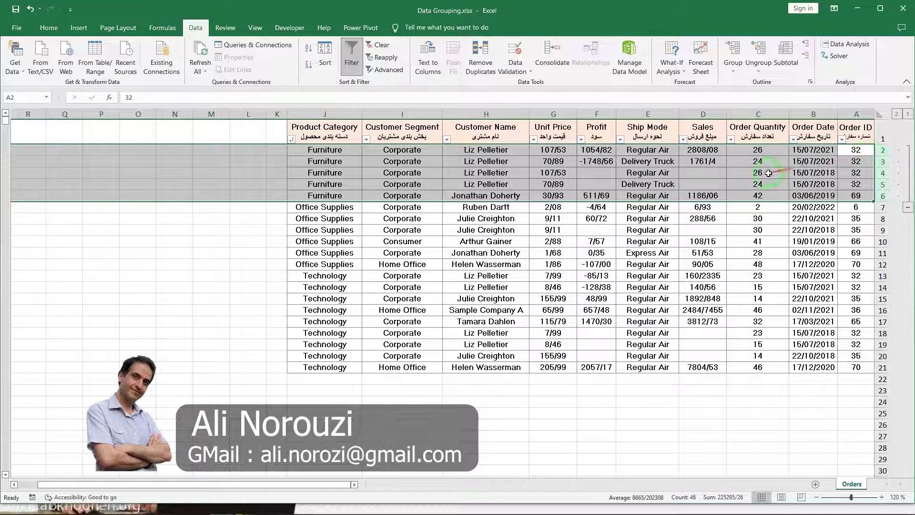
key(ctrl+z)
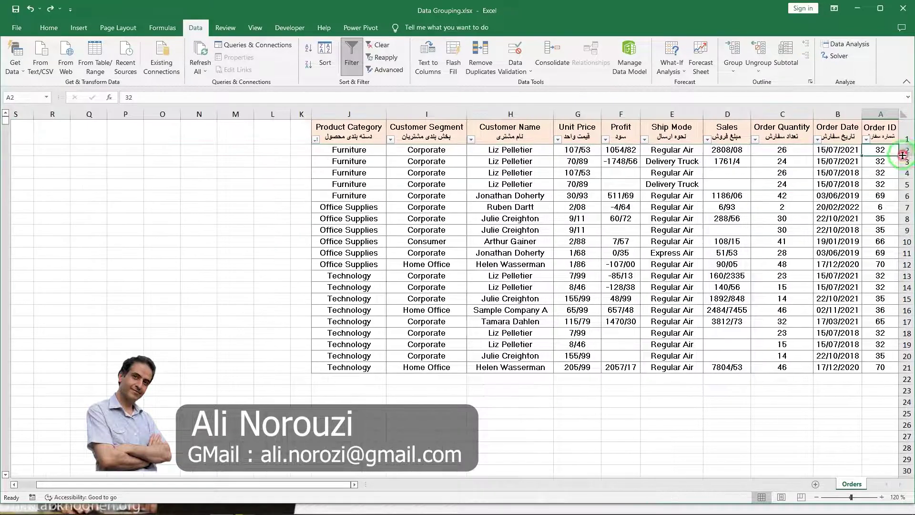
Step: Insert a blank row 2 below the table header and copy the format of the first Furniture row onto it
right_click(908, 150)
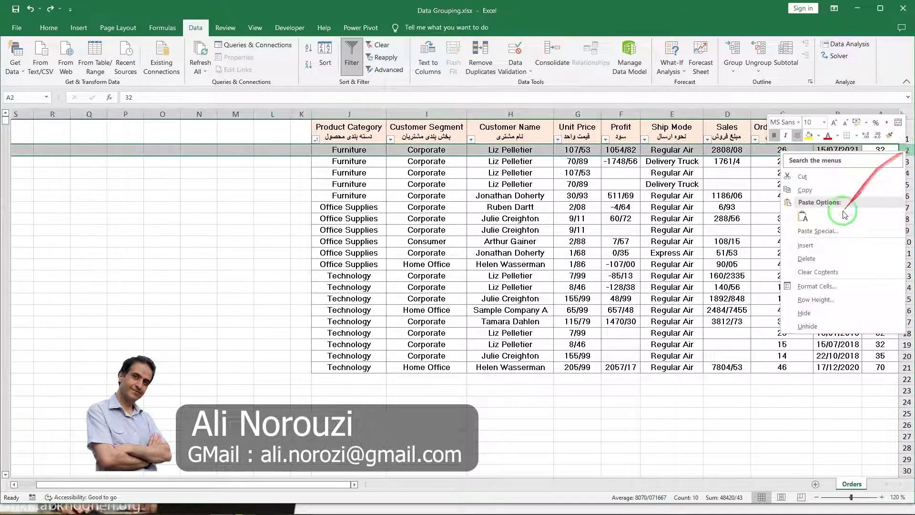
click(830, 247)
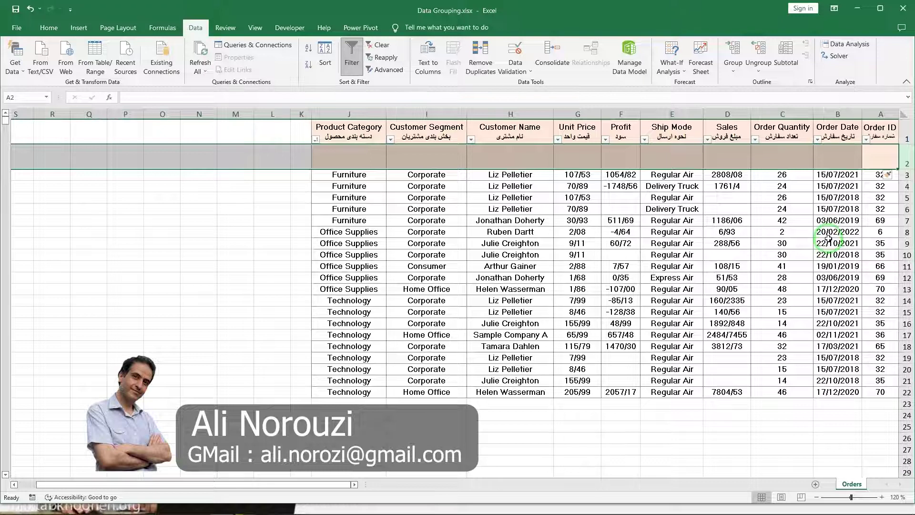
click(906, 175)
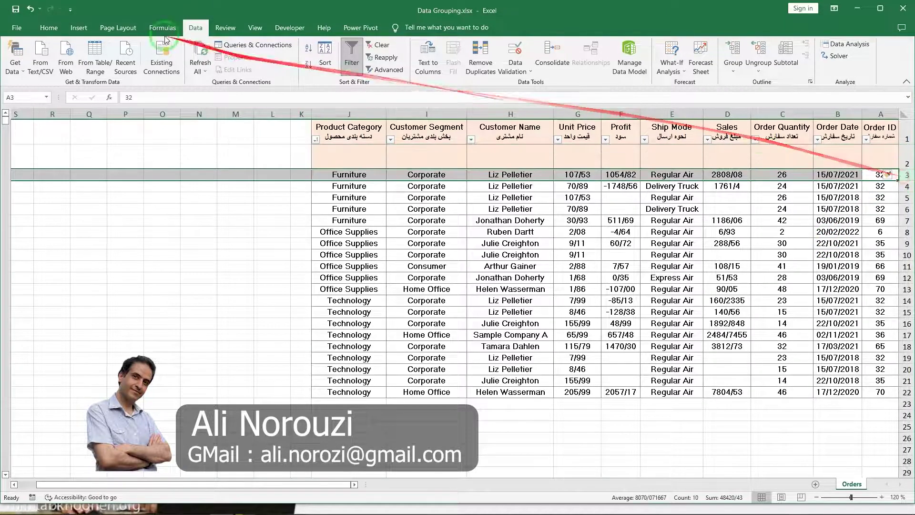
click(49, 27)
click(50, 73)
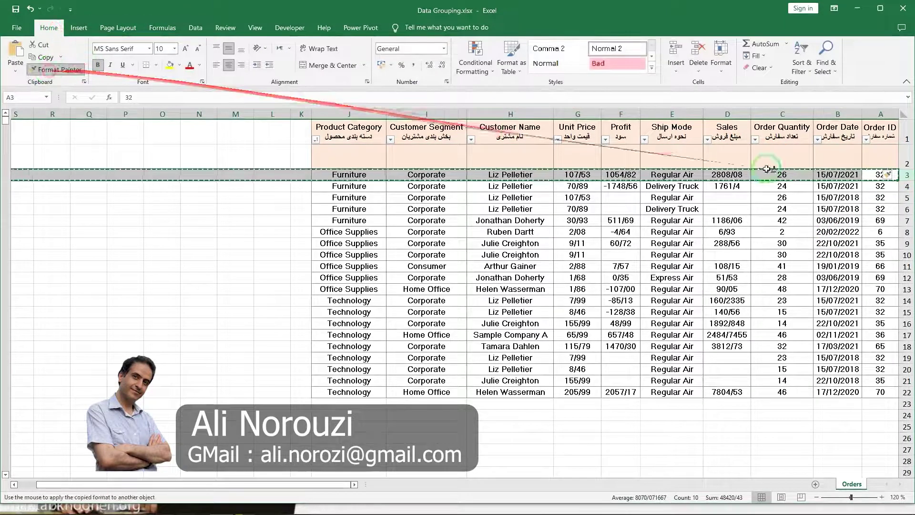
click(907, 163)
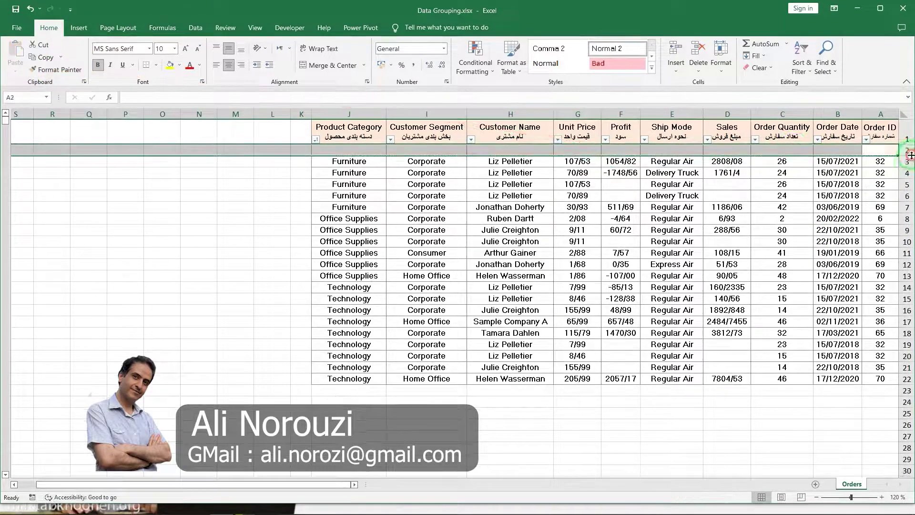
Step: Merge and center cells A2 to J2 in the blank row
click(878, 151)
drag(878, 151, 358, 149)
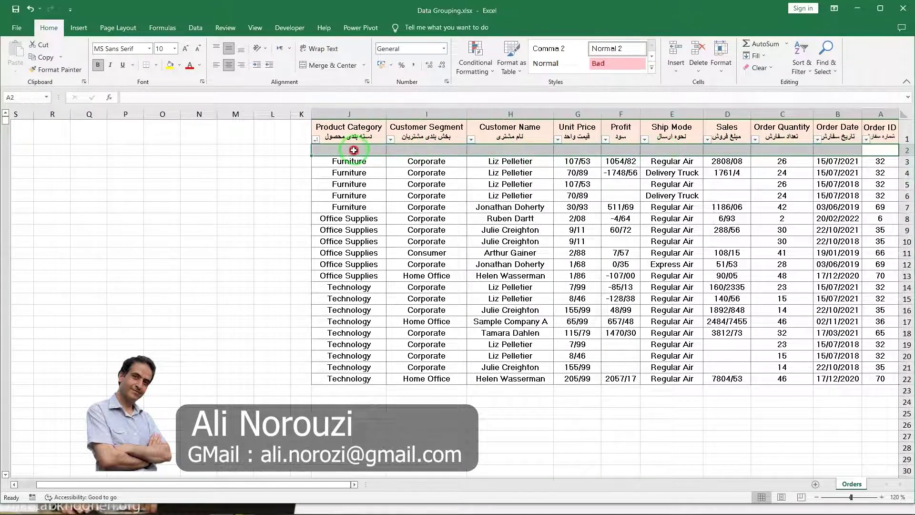
click(315, 64)
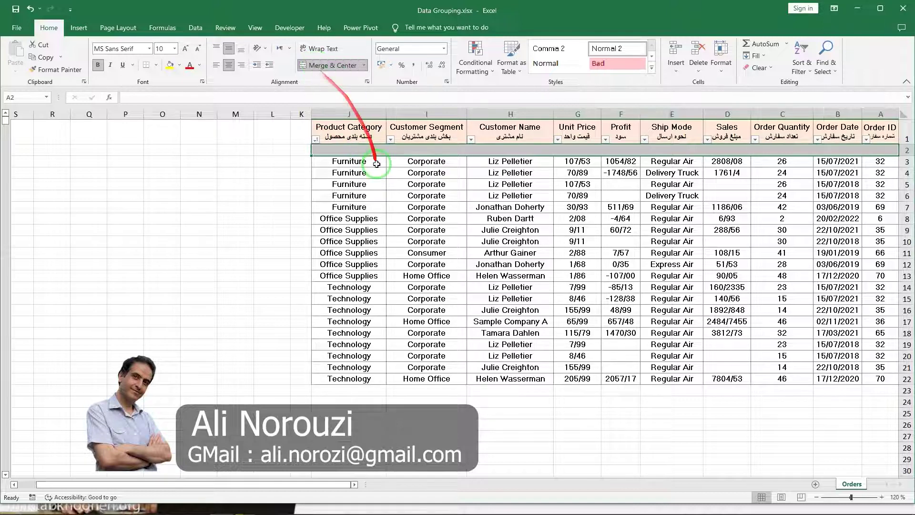
Step: Copy the text Furniture from cell J3 and paste it into the merged row 2 as the category heading
click(349, 162)
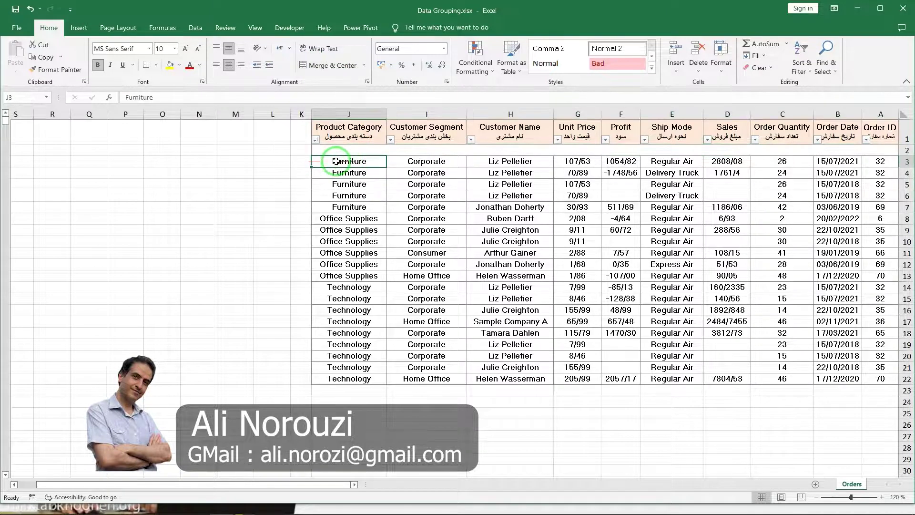
double_click(330, 161)
drag(330, 161, 374, 161)
key(ctrl+c)
right_click(360, 161)
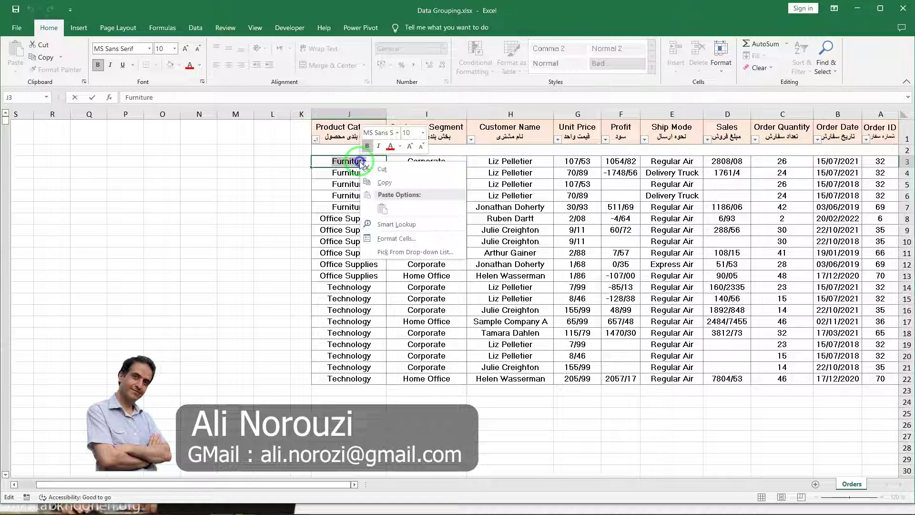
click(384, 181)
click(559, 150)
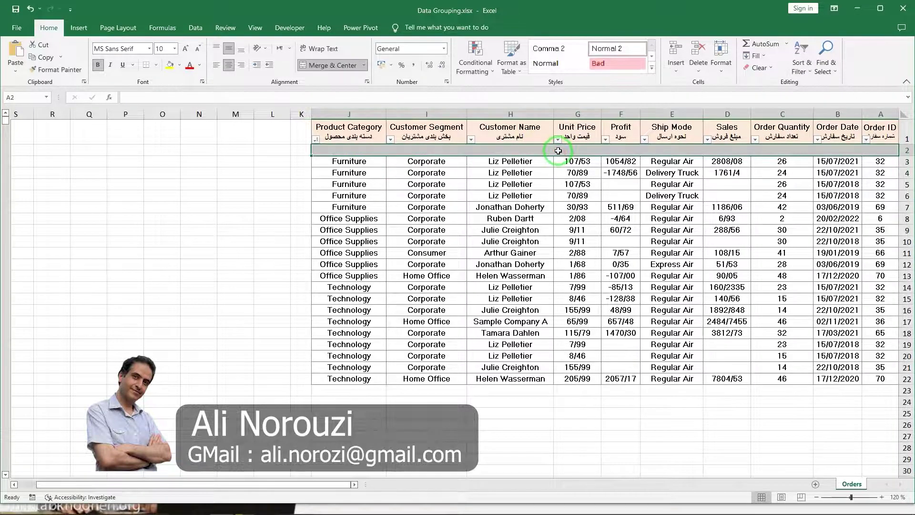
right_click(558, 151)
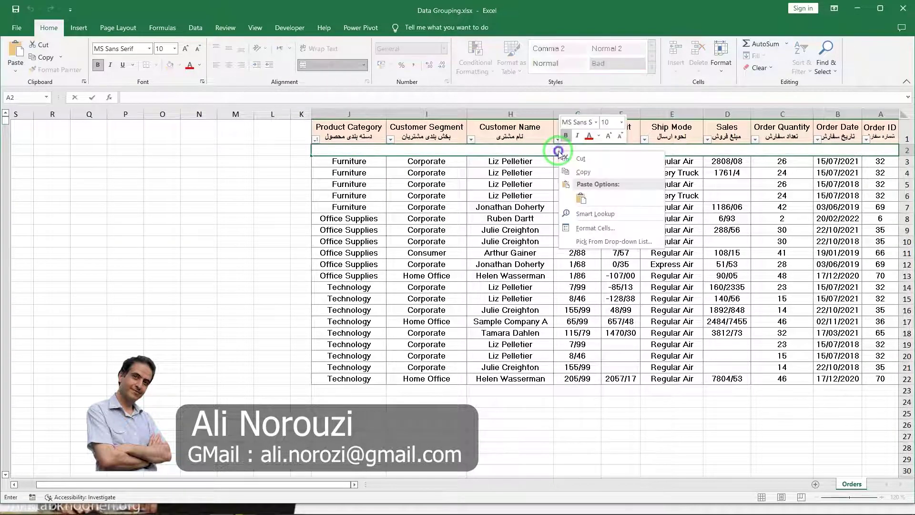
click(581, 195)
key(ctrl+Return)
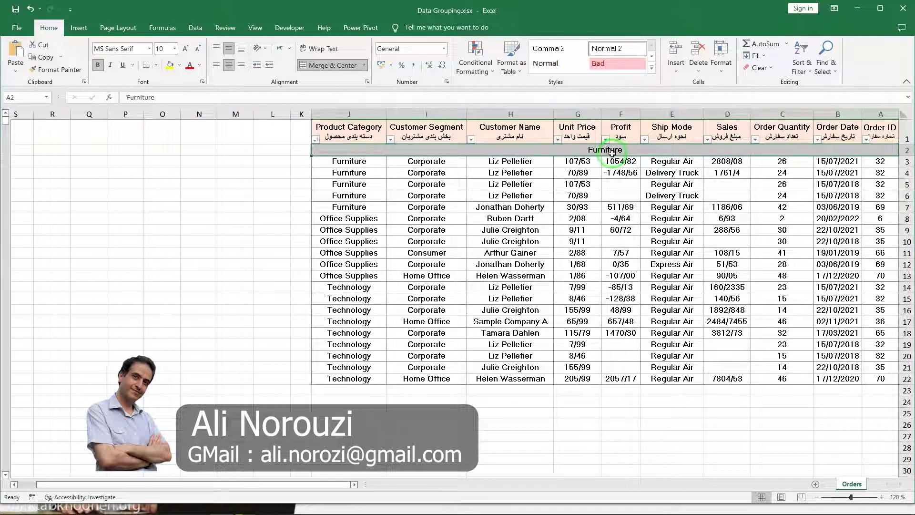
Step: Group rows 3 to 7 under the Furniture heading, and collapse and expand the group once
click(877, 163)
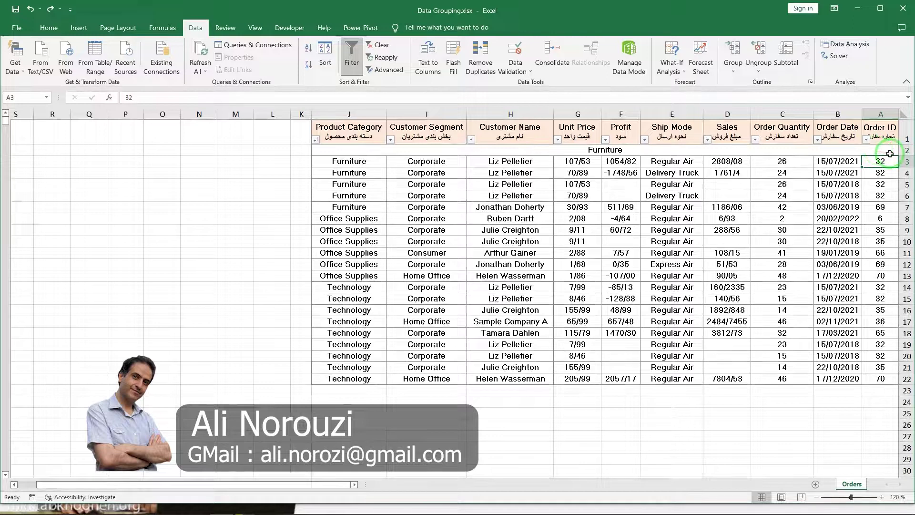
drag(905, 162, 910, 206)
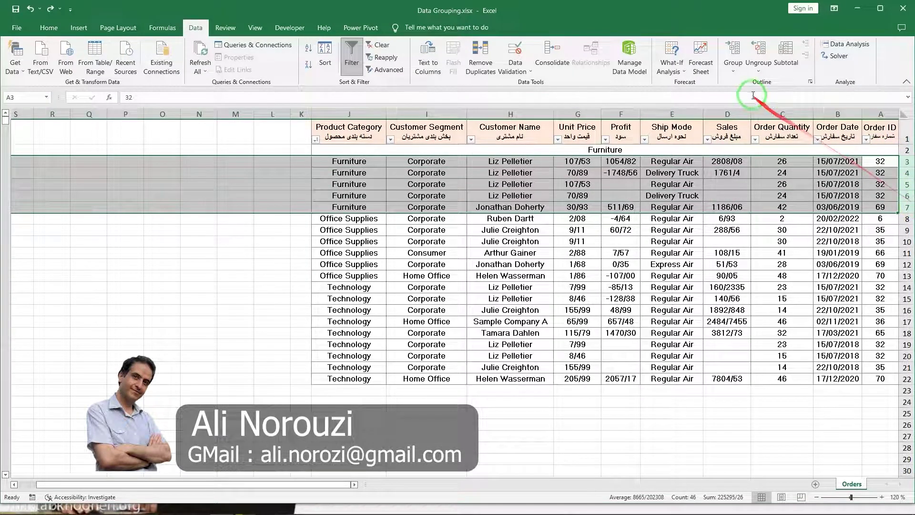
click(733, 48)
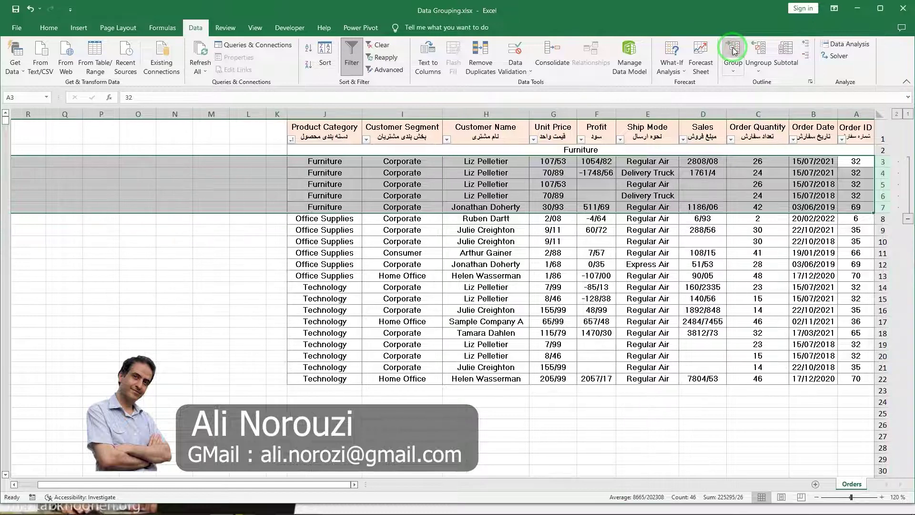
click(908, 218)
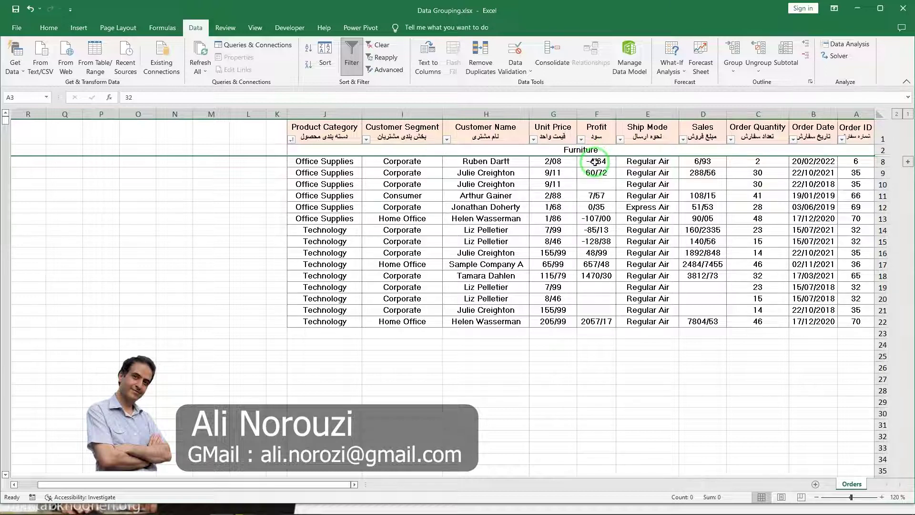
click(909, 162)
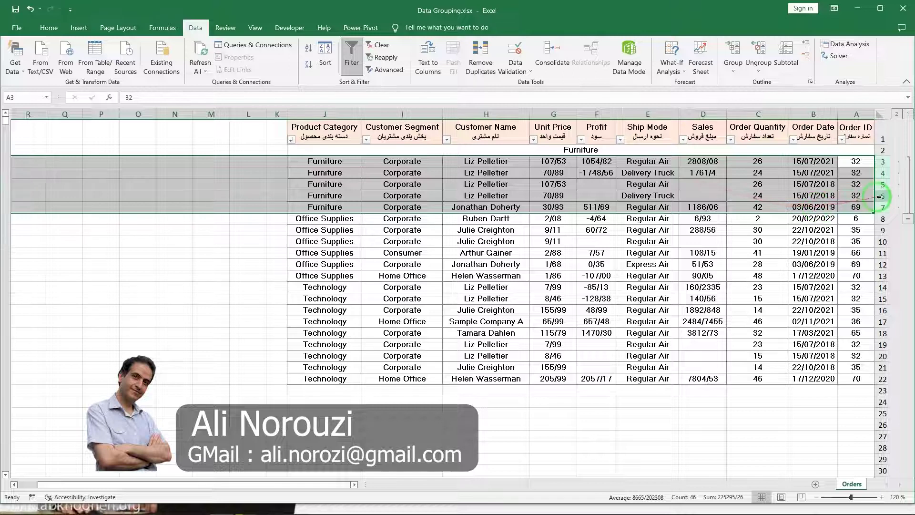
Step: Insert a blank row 8 above the first Office Supplies row and ungroup it from the Furniture group
click(888, 217)
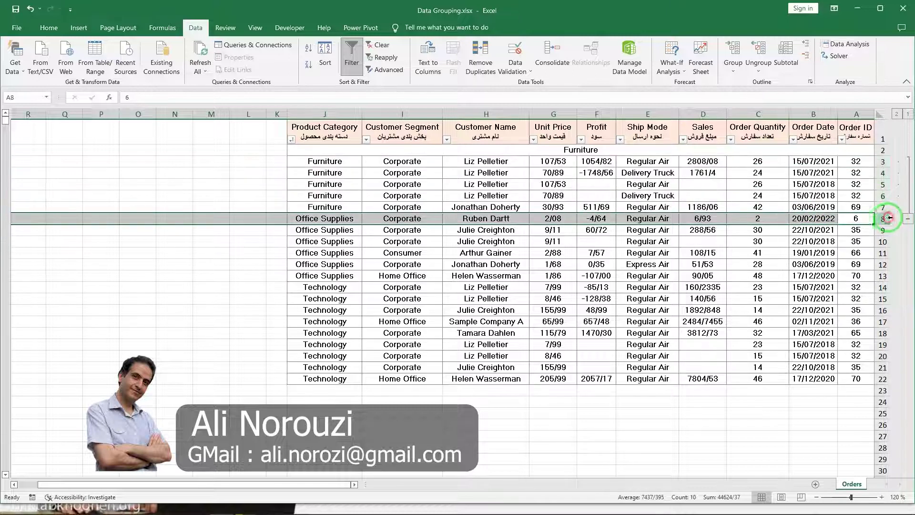
right_click(889, 218)
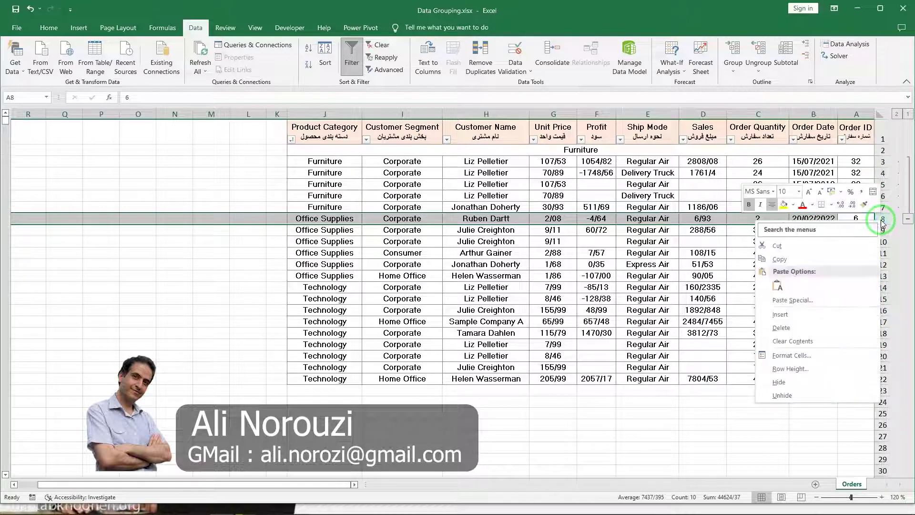
click(831, 316)
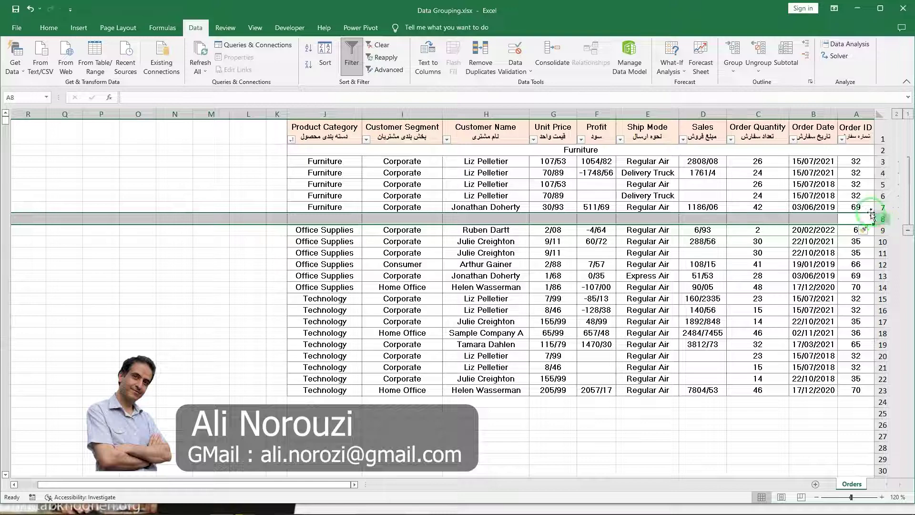
click(762, 55)
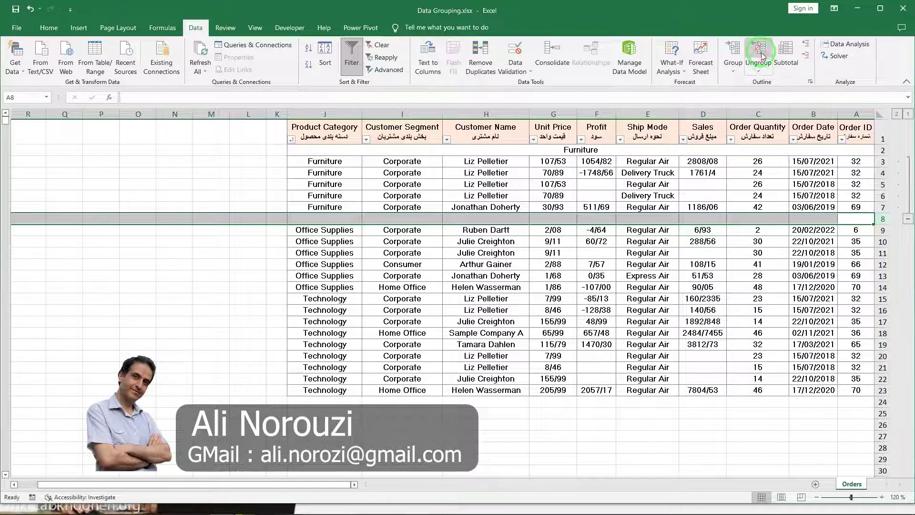
Step: Merge and center cells A8 to J8 as the heading row for Office Supplies
click(853, 219)
drag(858, 219, 329, 219)
click(48, 28)
click(307, 64)
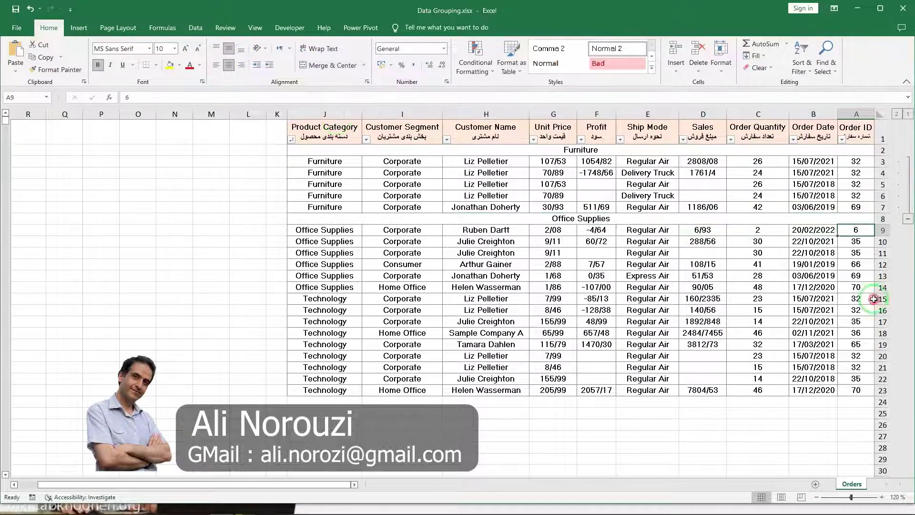
Step: Insert a row above the first Technology row and make it the merged Technology heading row
click(883, 287)
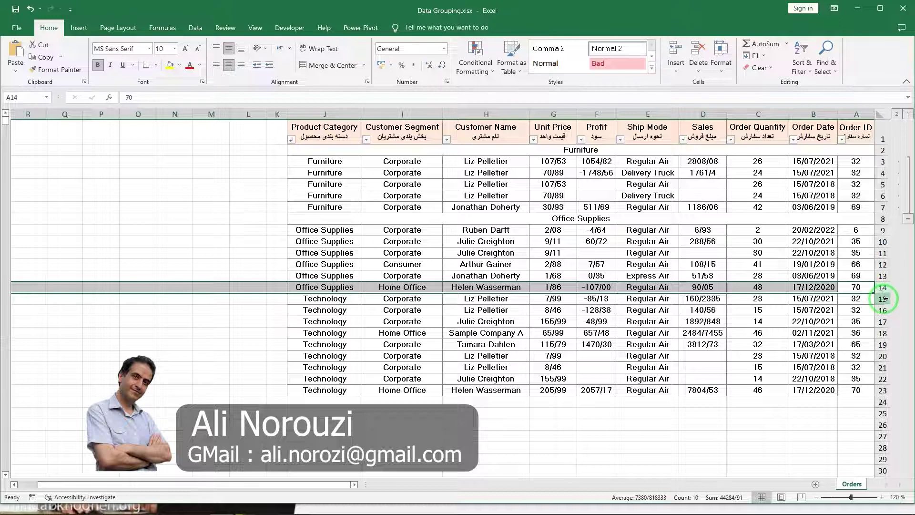
click(885, 299)
right_click(885, 299)
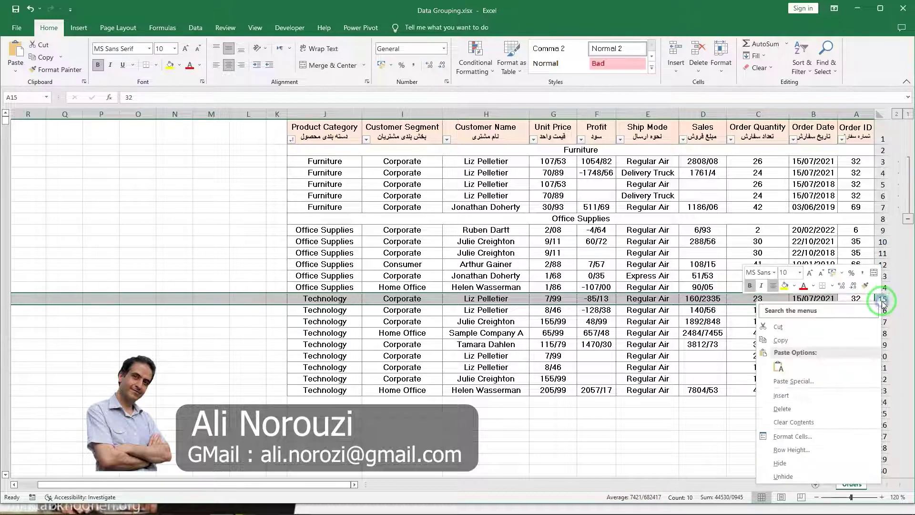
click(816, 394)
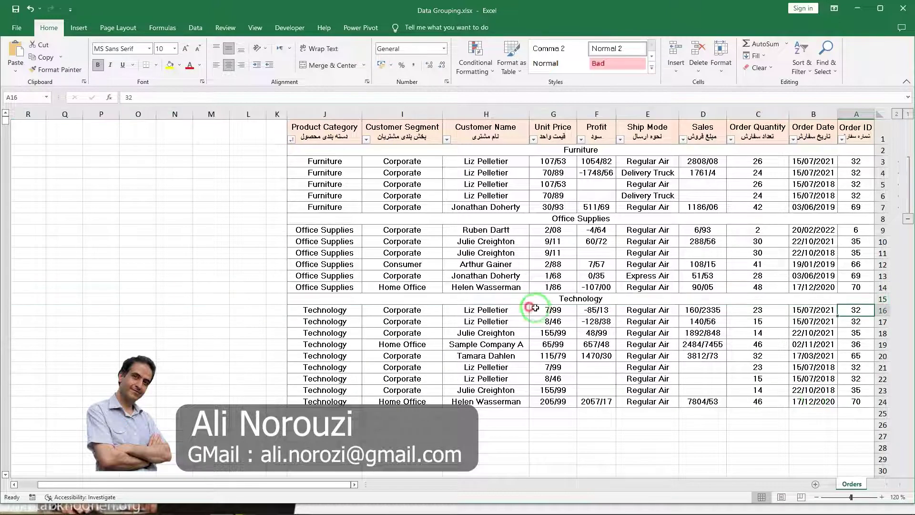
Step: Fill the merged Furniture, Office Supplies and Technology heading rows with yellow
mouse_move(534, 306)
mouse_down()
mouse_move(691, 301)
mouse_move(782, 224)
mouse_move(647, 157)
mouse_up()
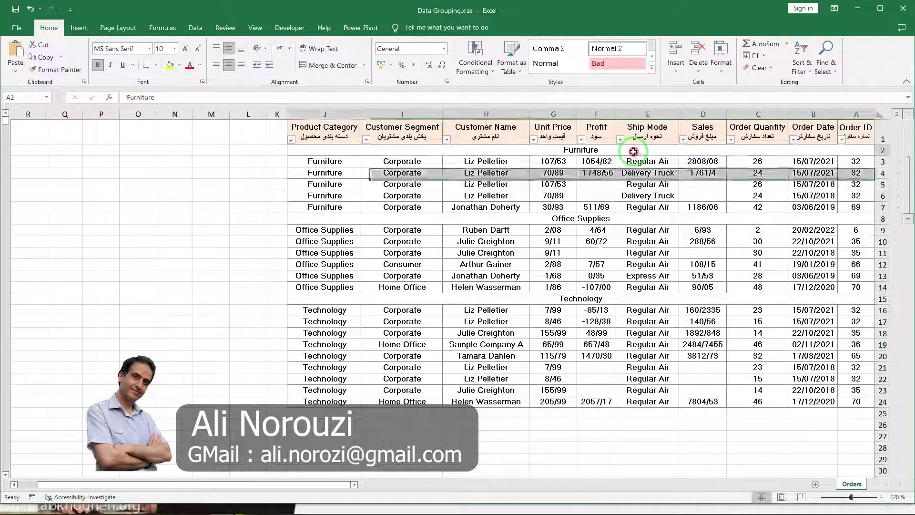
click(641, 150)
click(169, 65)
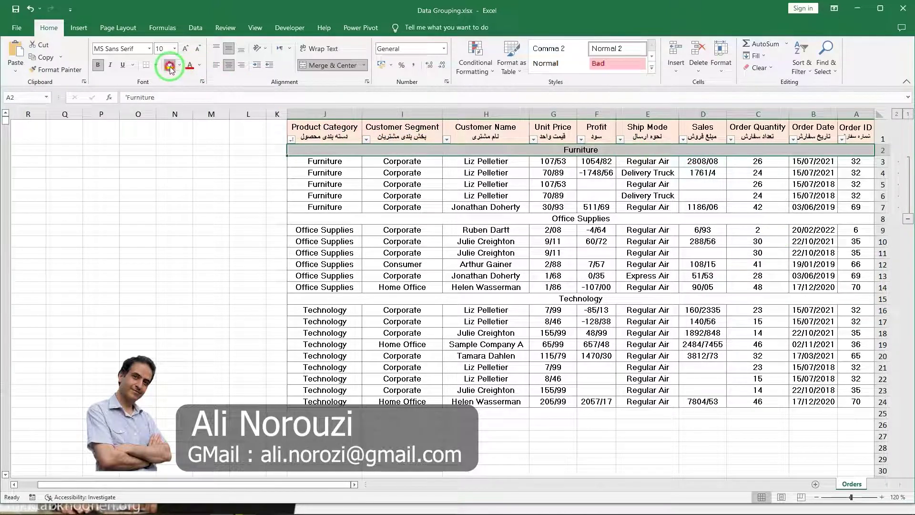
click(514, 219)
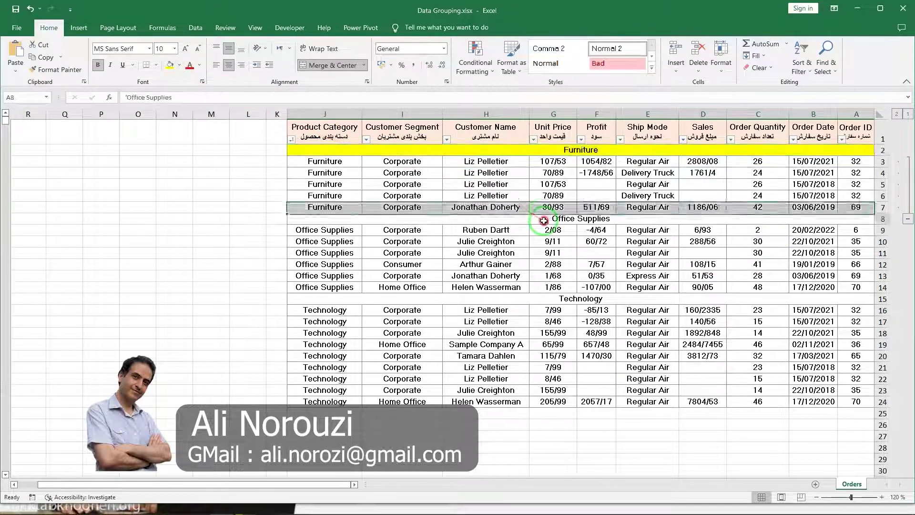
click(169, 65)
click(486, 298)
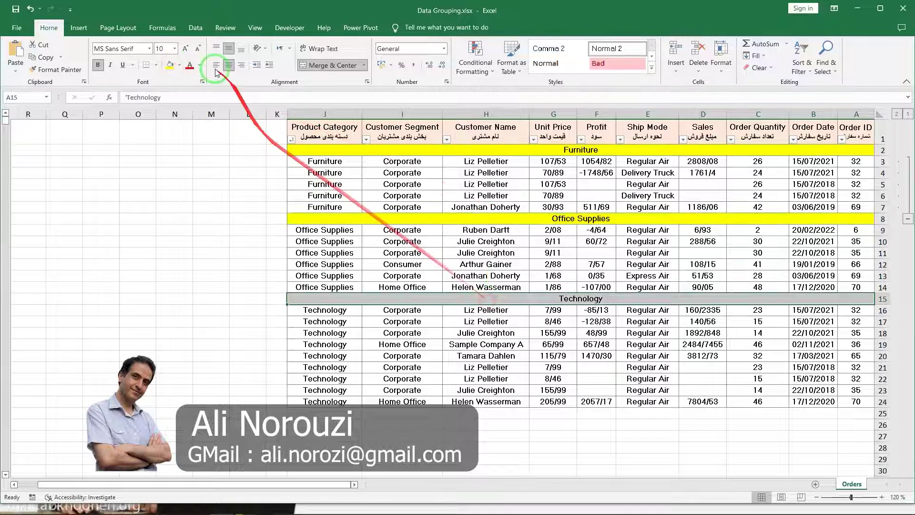
click(170, 65)
Step: Group rows 9 to 14 under Office Supplies and rows 16 to 24 under Technology
drag(884, 232, 884, 287)
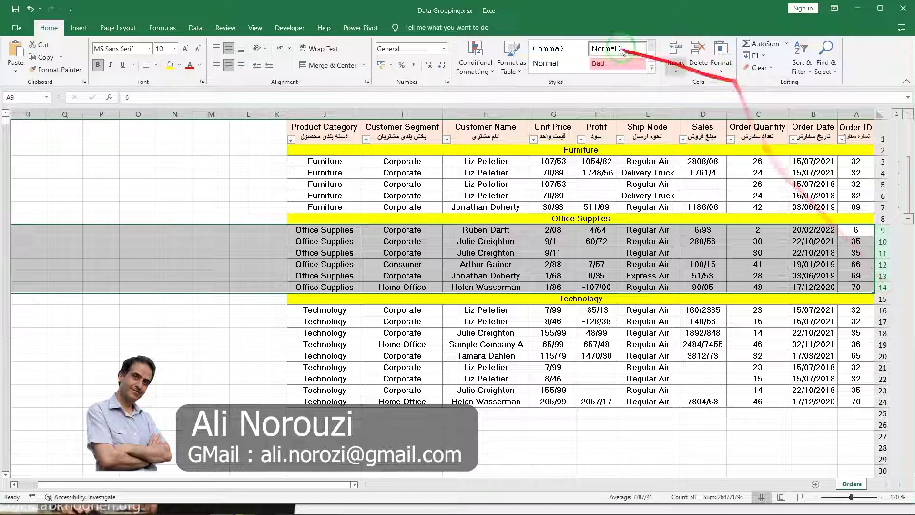
click(202, 31)
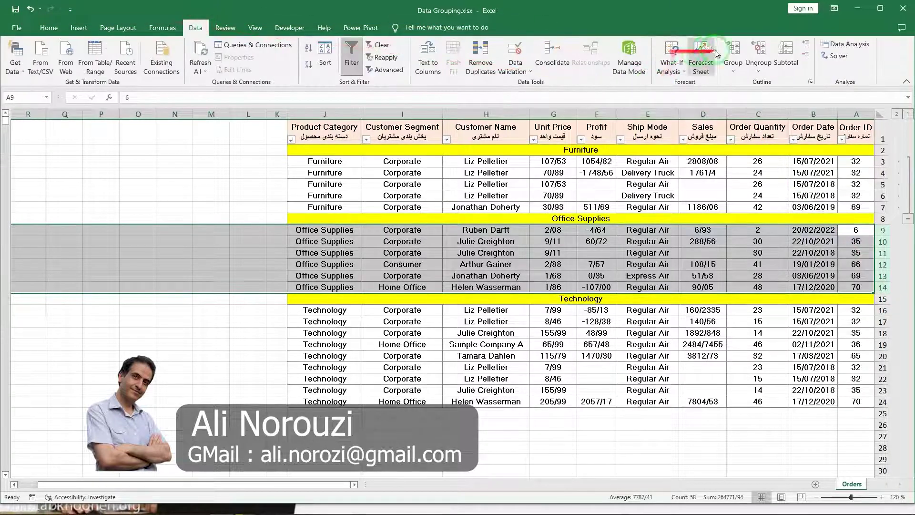
click(734, 55)
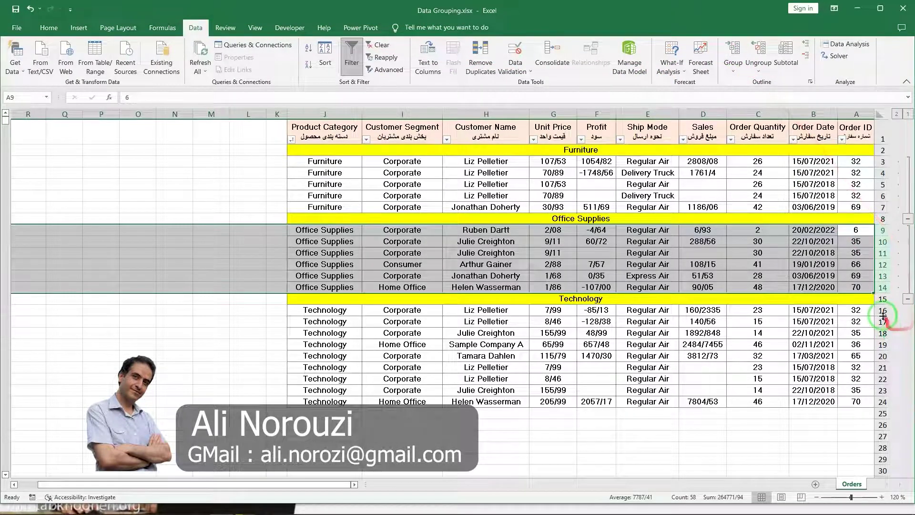
drag(884, 312, 884, 401)
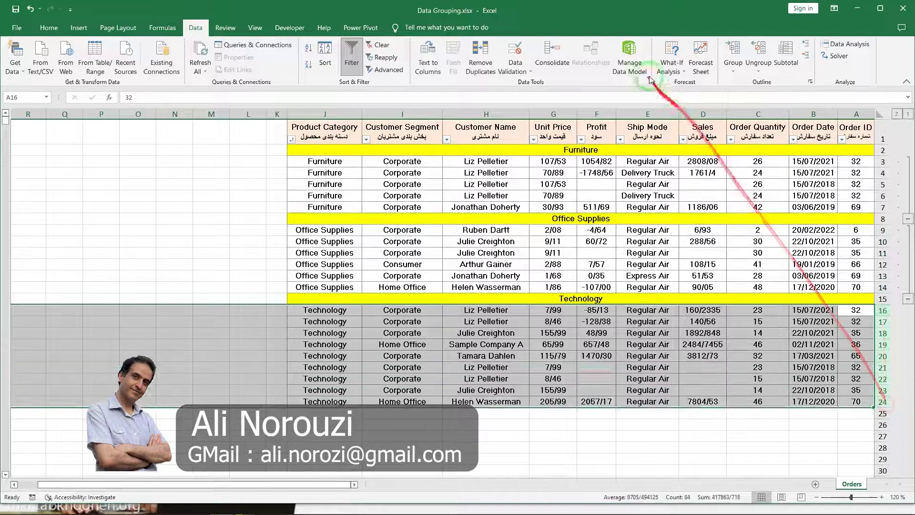
click(735, 52)
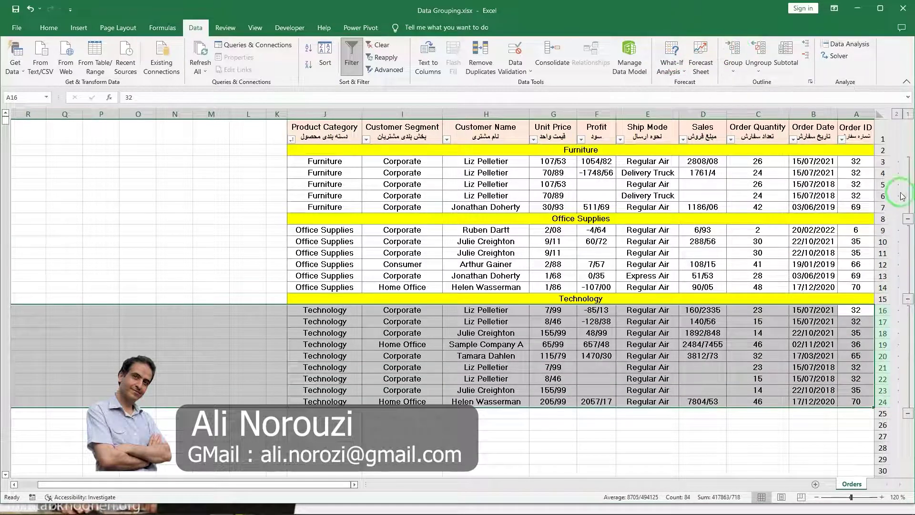
Step: Collapse the Furniture, Office Supplies and Technology groups down to their headings, and expand all groups again
click(909, 219)
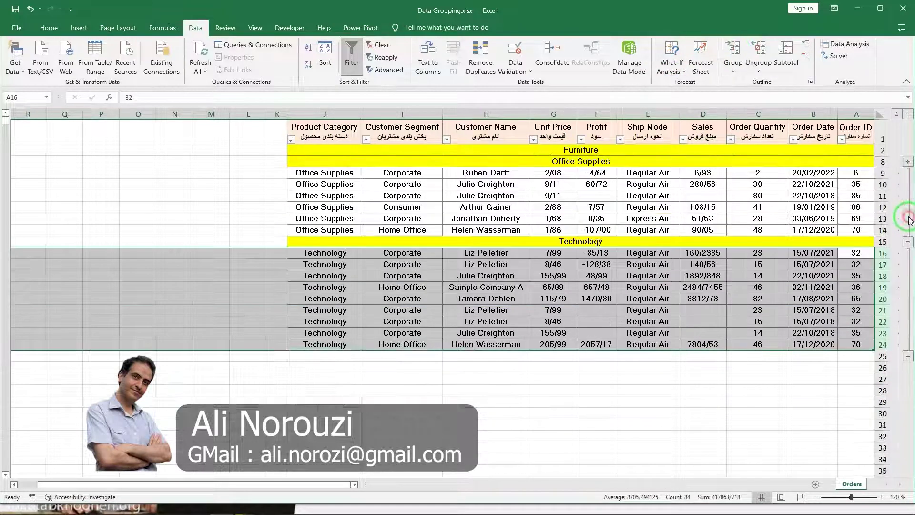
click(909, 162)
click(908, 299)
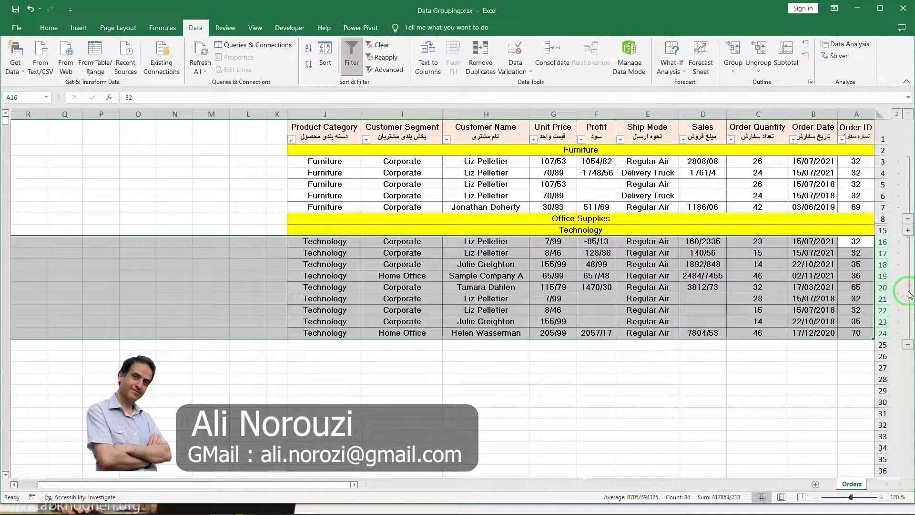
click(908, 222)
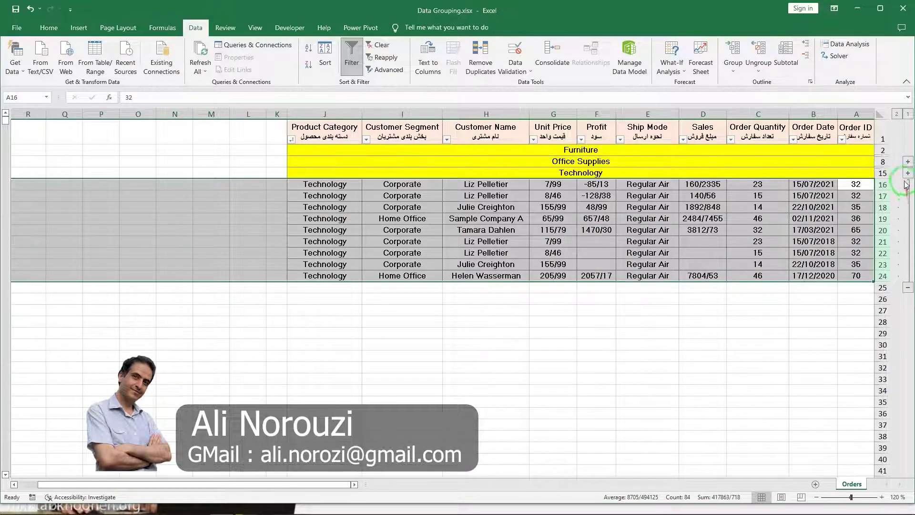
click(907, 288)
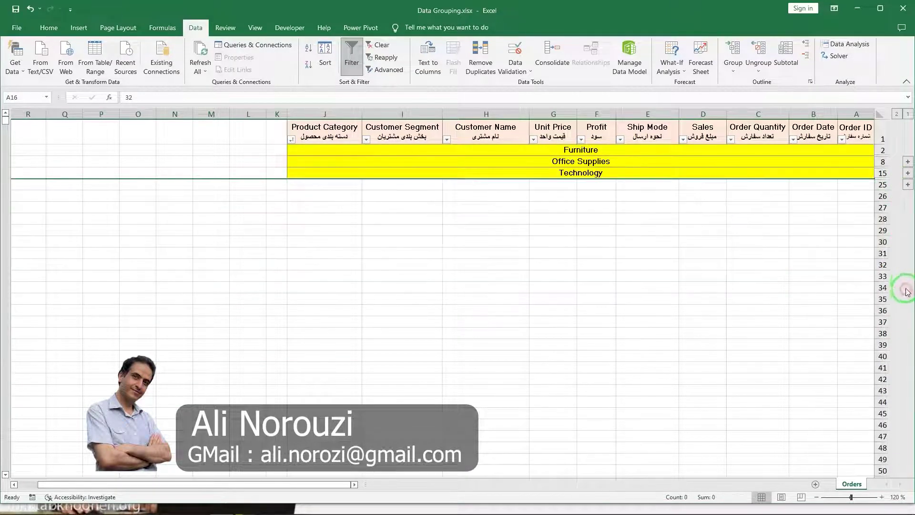
click(897, 115)
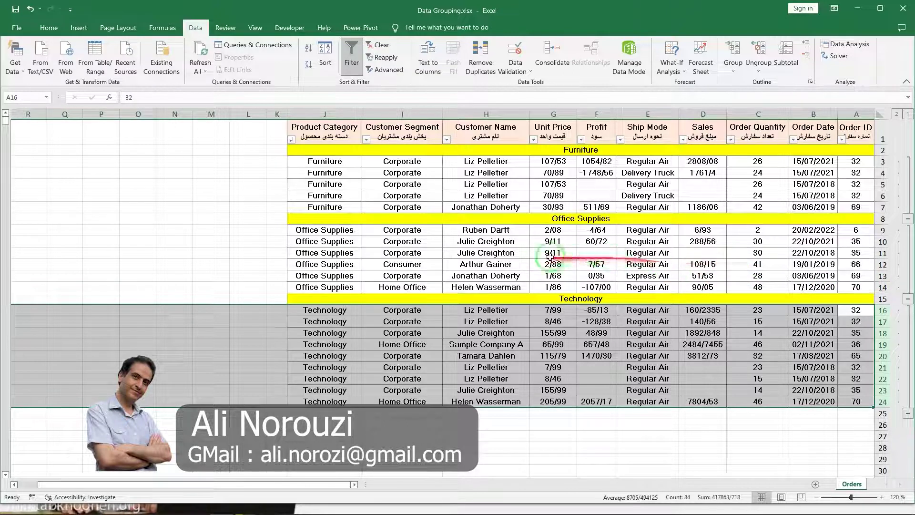
click(857, 423)
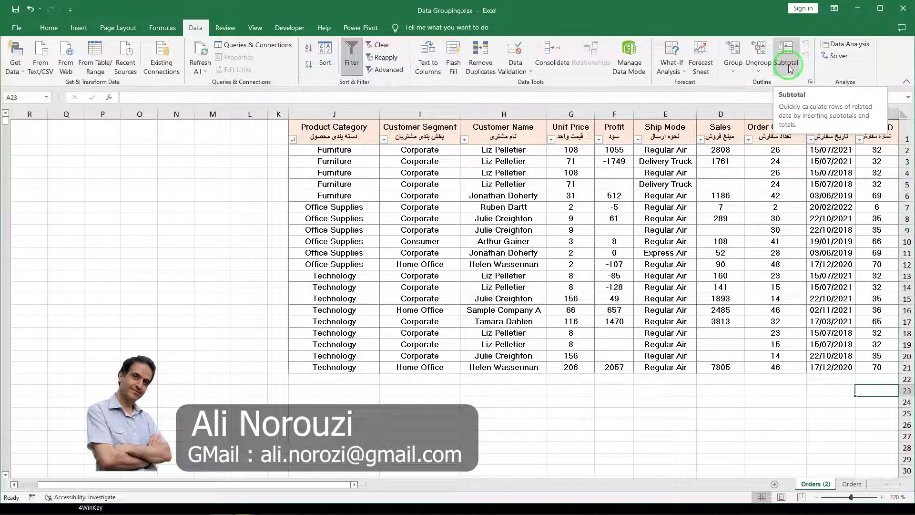
Step: Add Sum subtotals for Sales and Unit Price to range A1:J21 of the Orders (2) sheet at each change in Product Category
drag(876, 131, 352, 368)
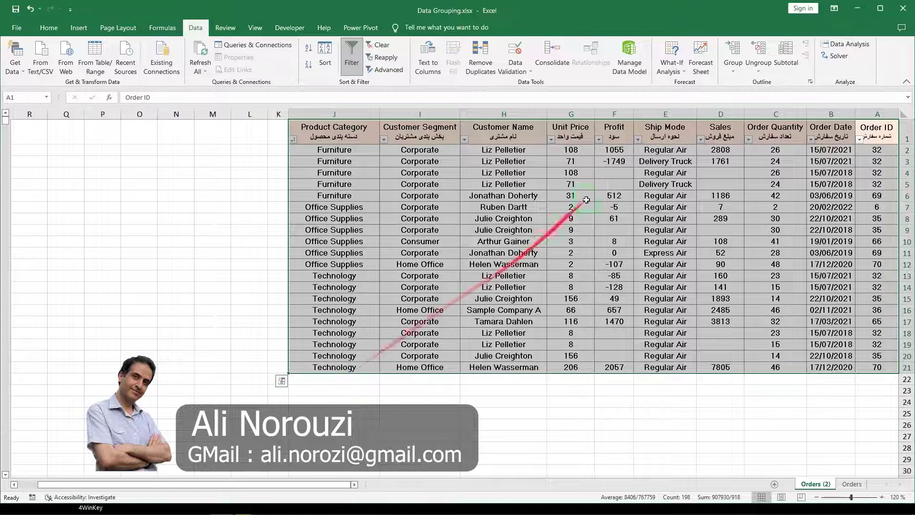
click(786, 51)
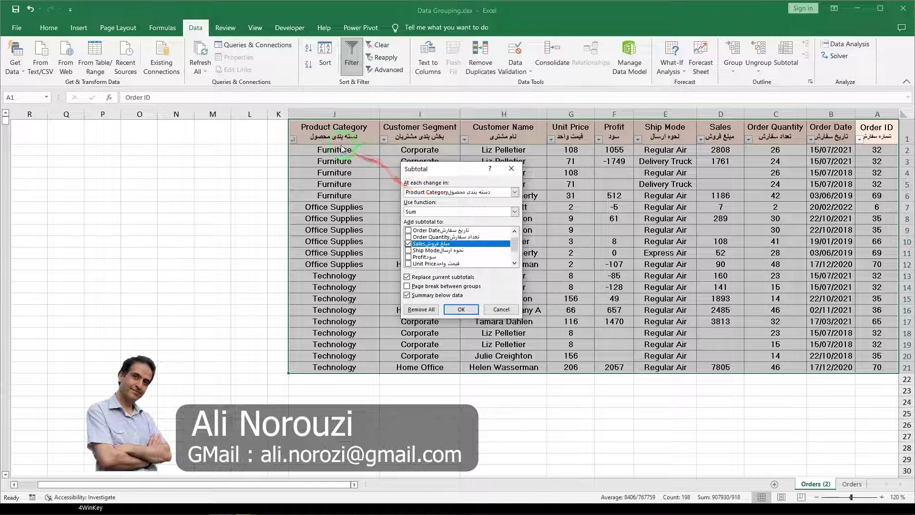
click(515, 192)
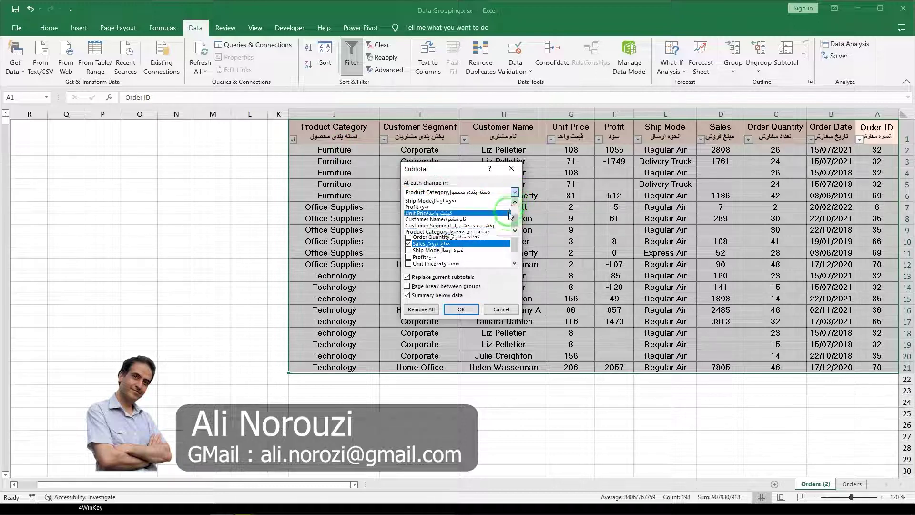
click(452, 232)
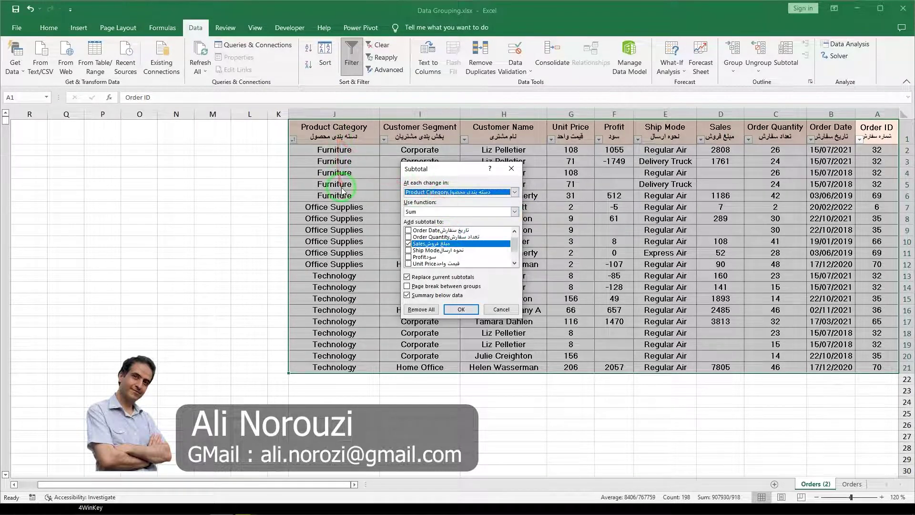
click(514, 213)
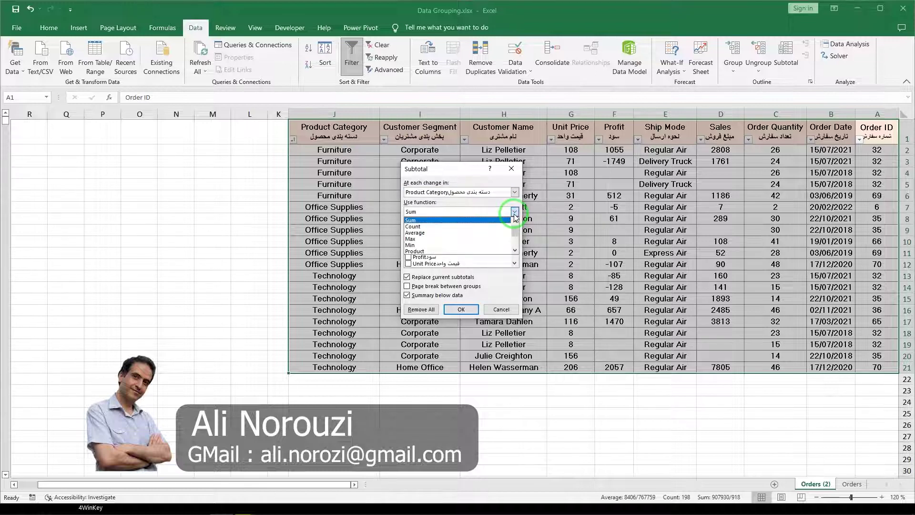
click(514, 212)
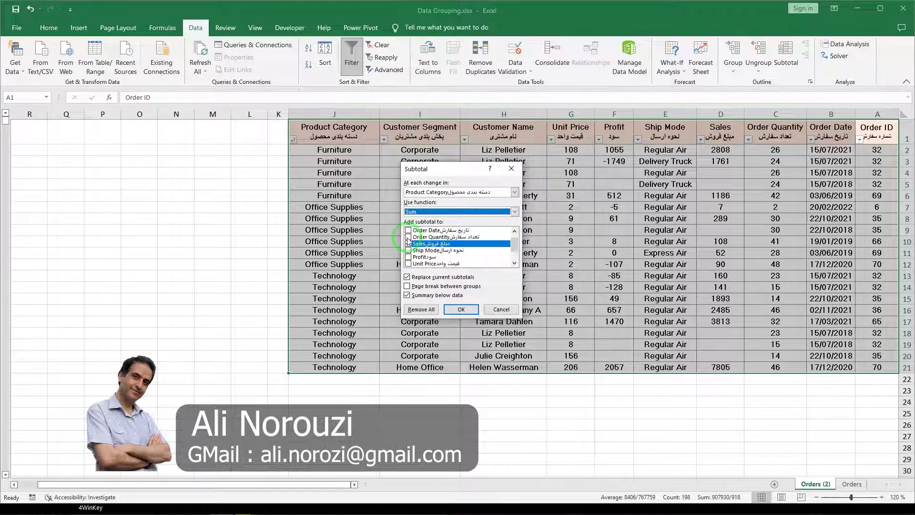
click(409, 263)
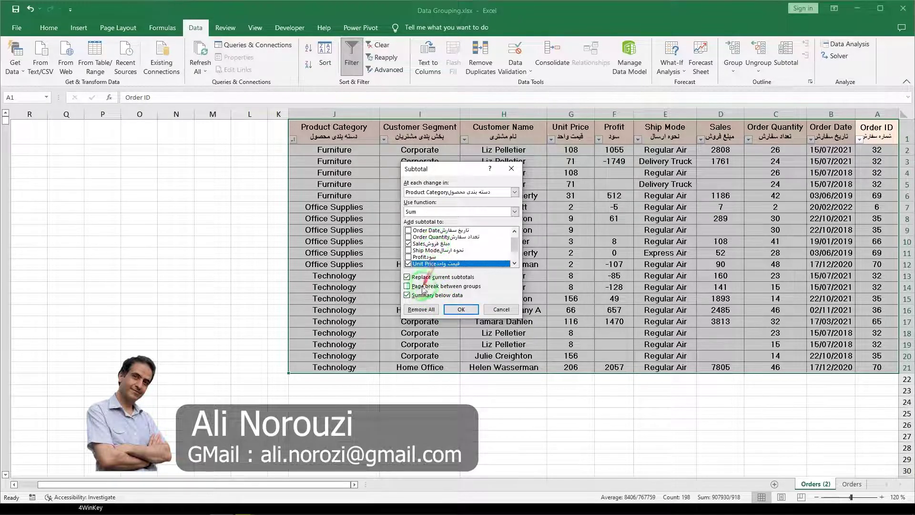
click(456, 309)
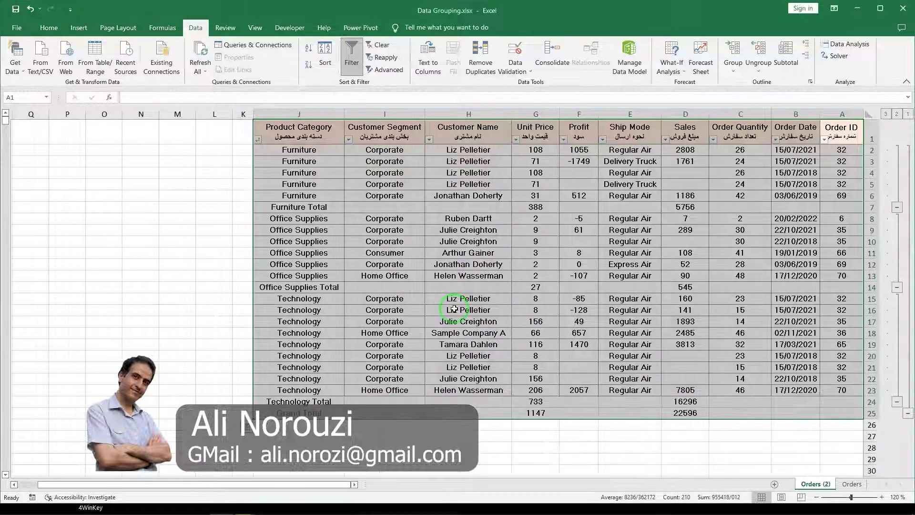
click(837, 422)
Step: Shade the three category total rows light orange and the Grand Total row a darker orange
drag(837, 212, 317, 211)
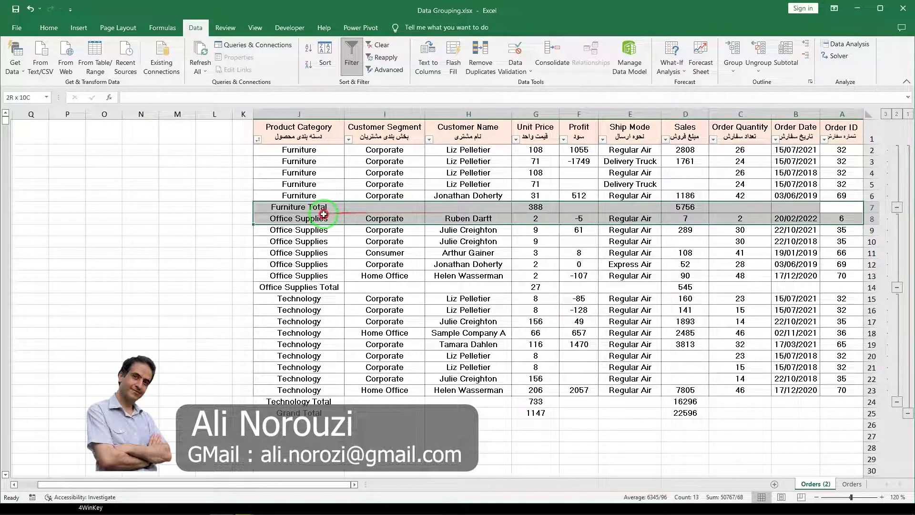
click(44, 30)
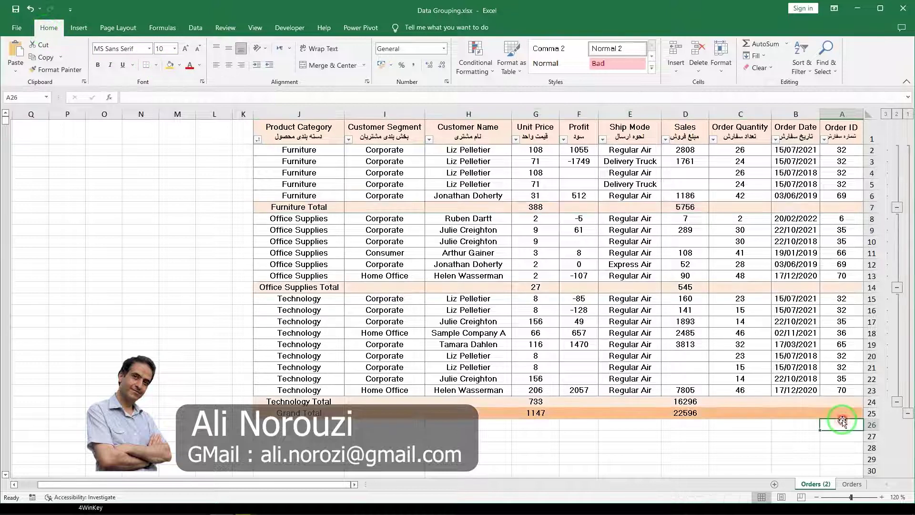
click(838, 423)
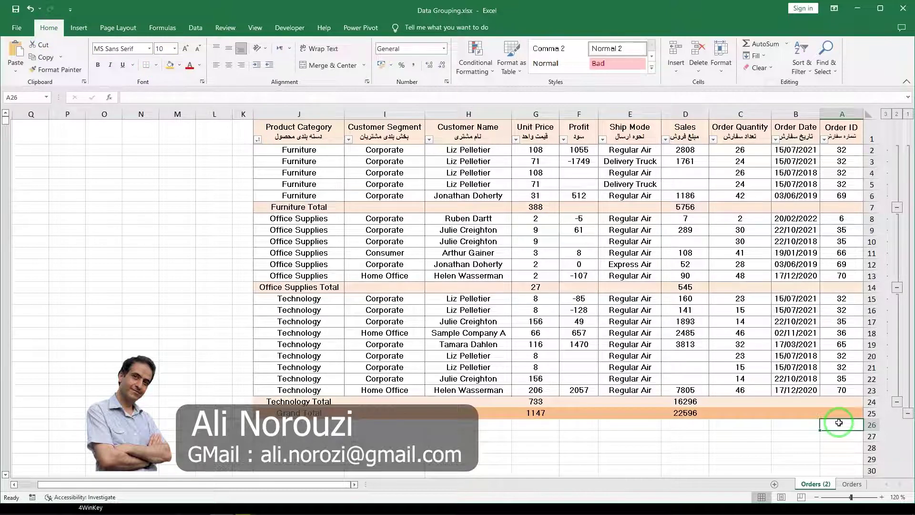
Step: Display the subtotalled table at outline level 1, level 2 and level 3 in turn
click(909, 114)
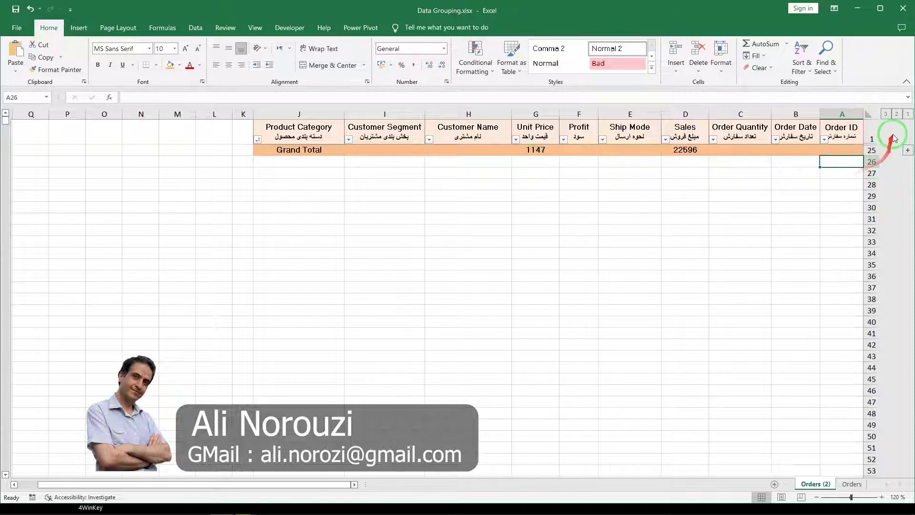
click(897, 114)
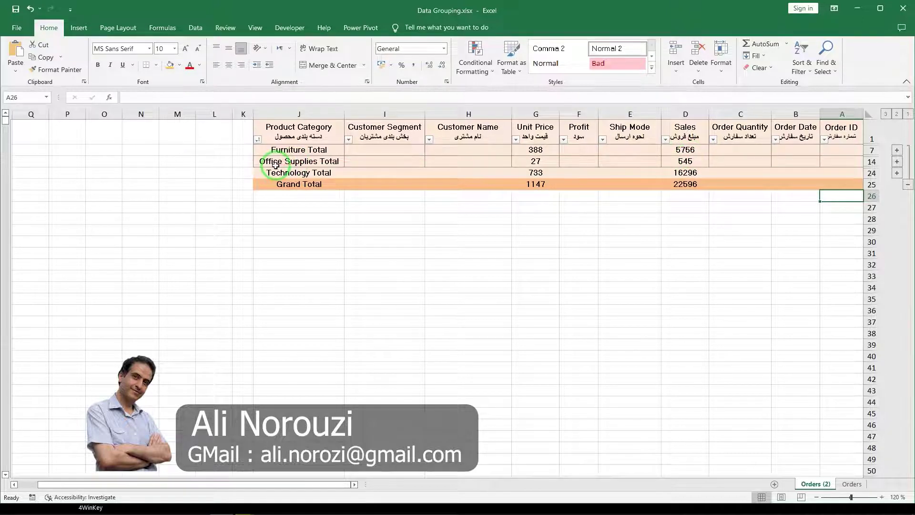
click(886, 113)
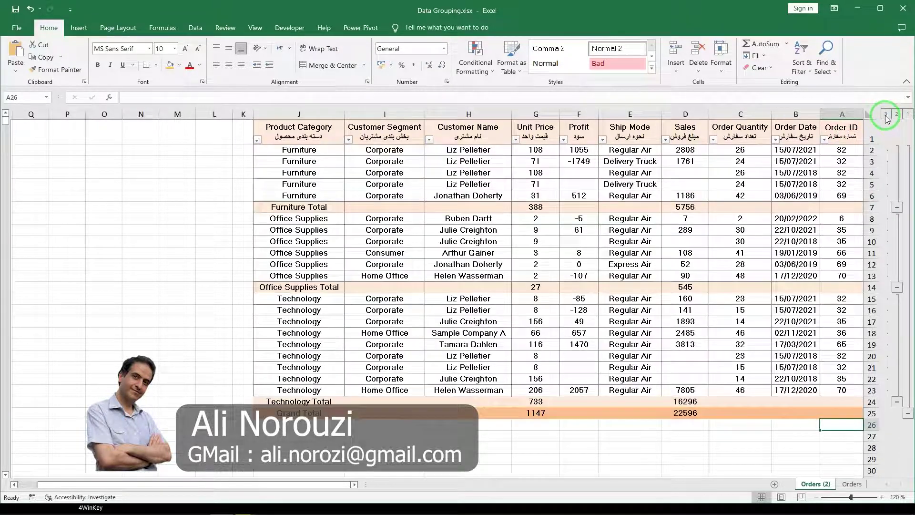